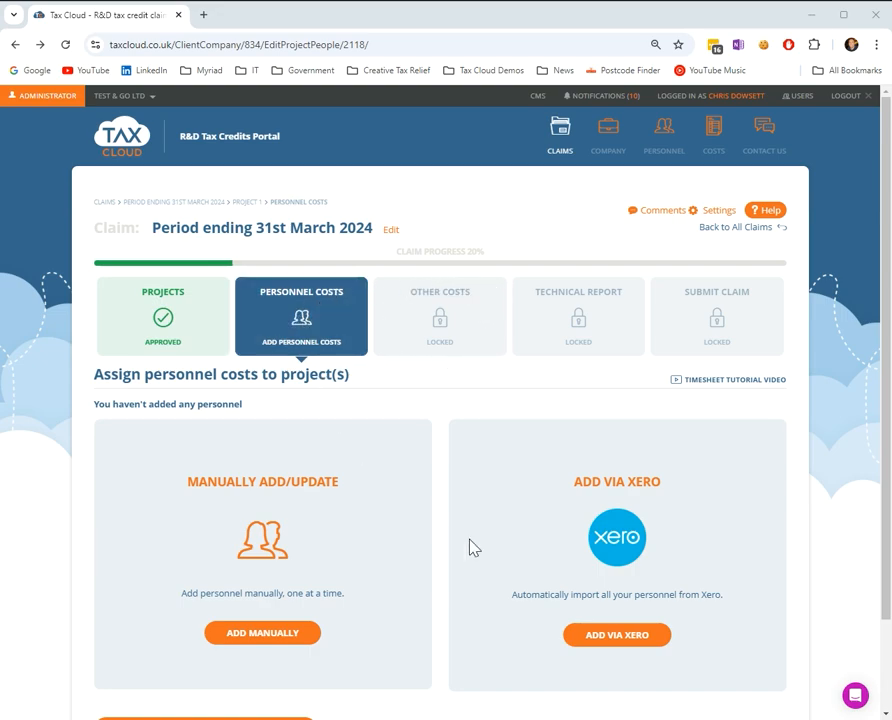
Start adding personnel costs via Xero and read through the guide to exporting personnel as an .XLS file, closing it at the end.
click(617, 637)
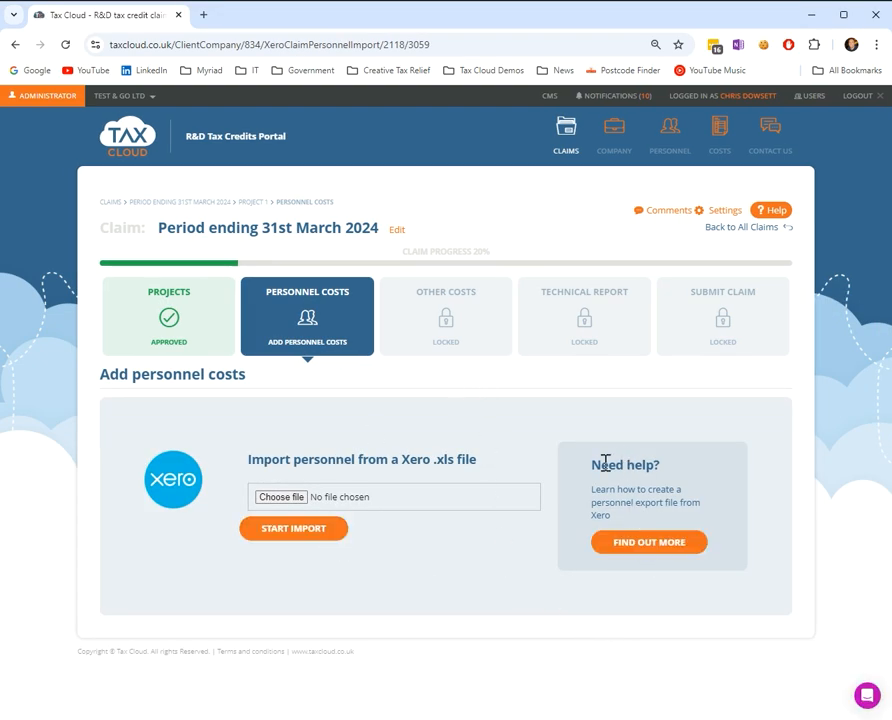
click(640, 545)
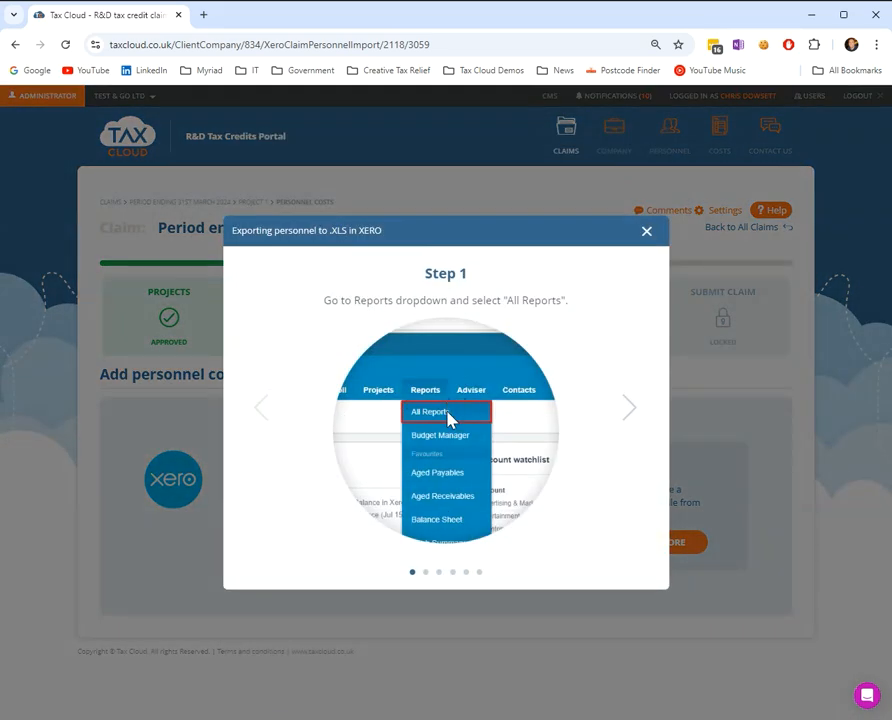
click(626, 412)
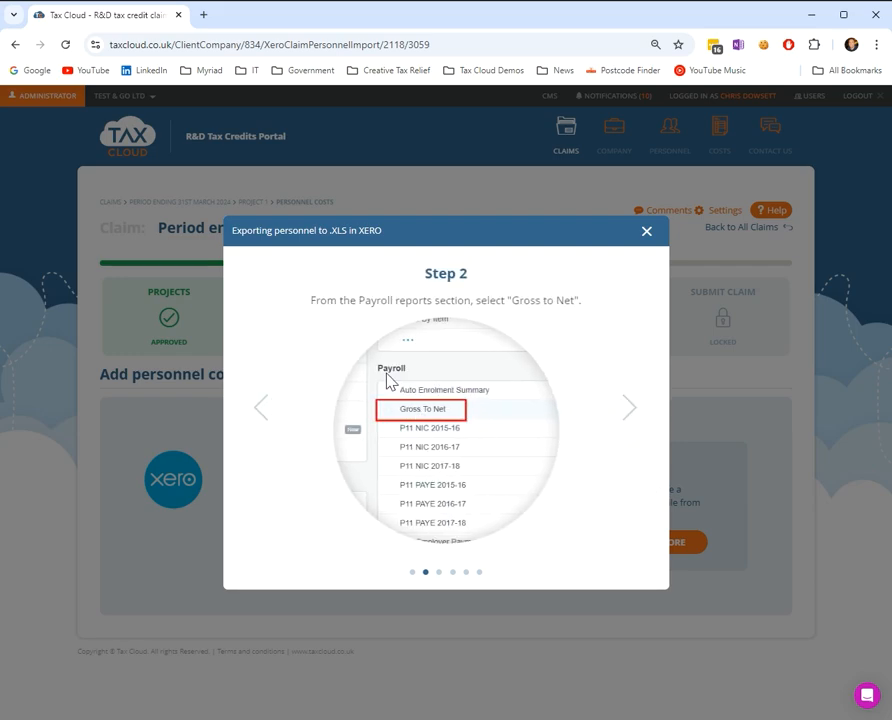
click(629, 413)
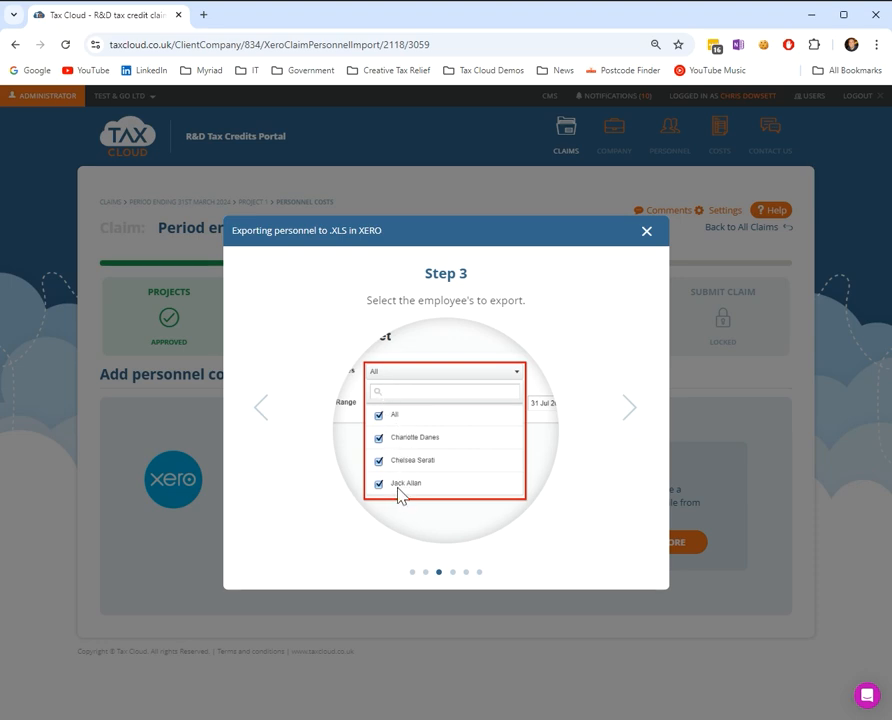
click(628, 408)
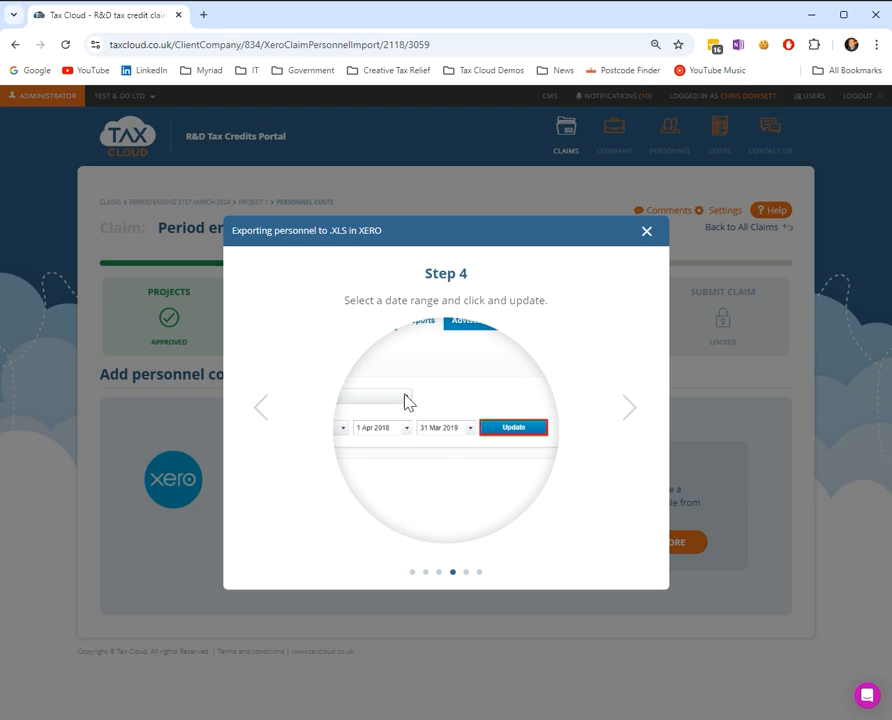
click(629, 410)
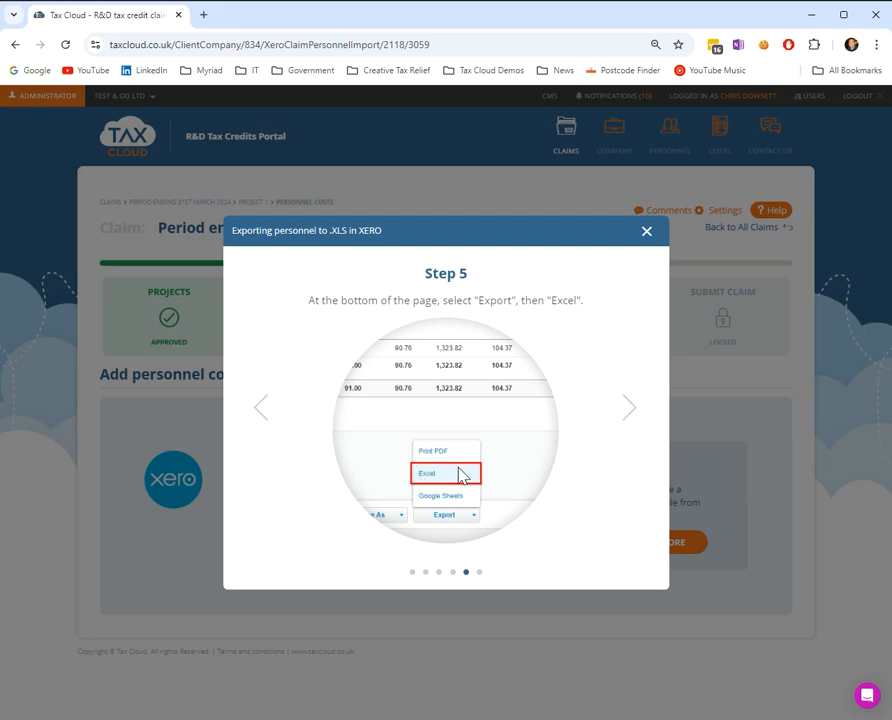
click(631, 416)
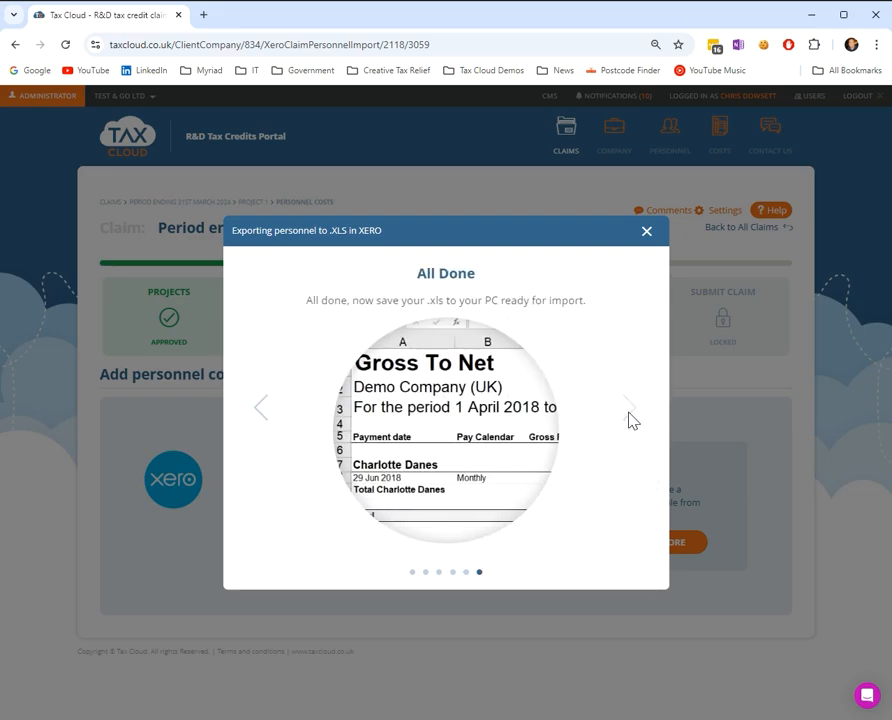
click(646, 233)
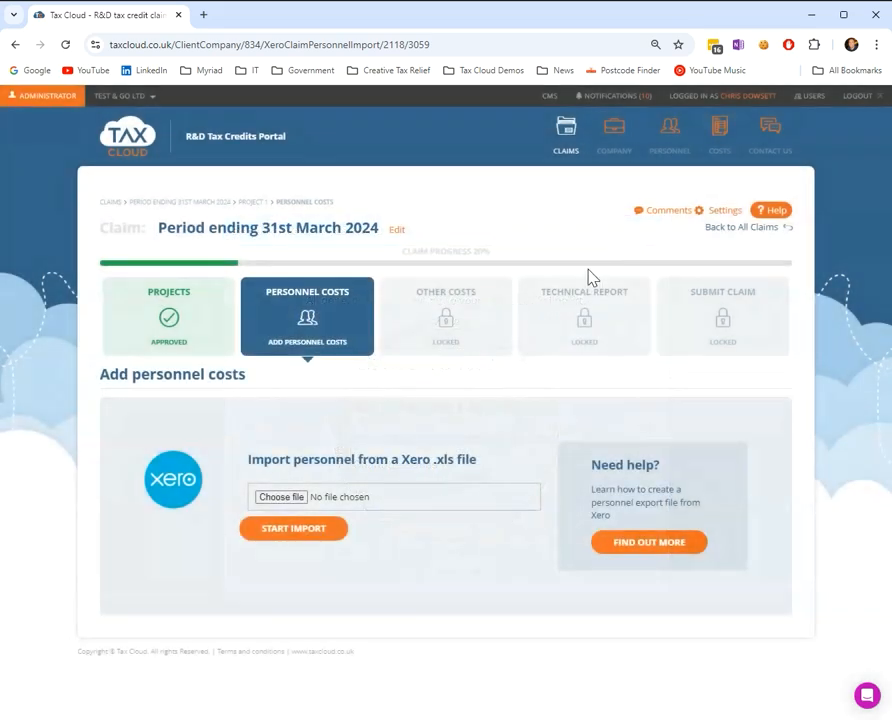
Import personnel from the Xero file "Demo Company _UK_ - Gross To Net" in Downloads and continue to the imported personnel.
click(279, 506)
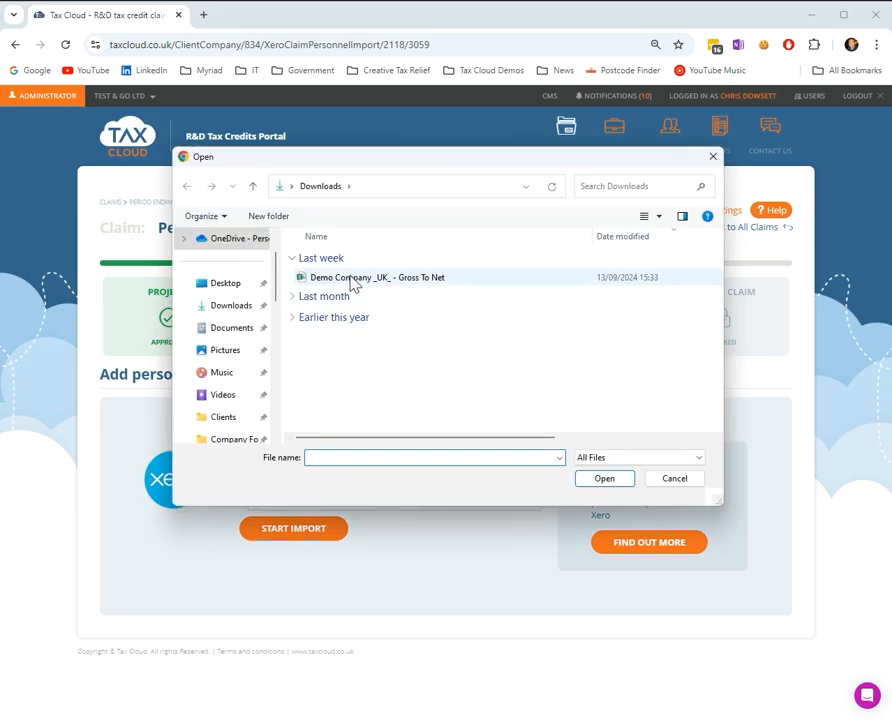
click(354, 281)
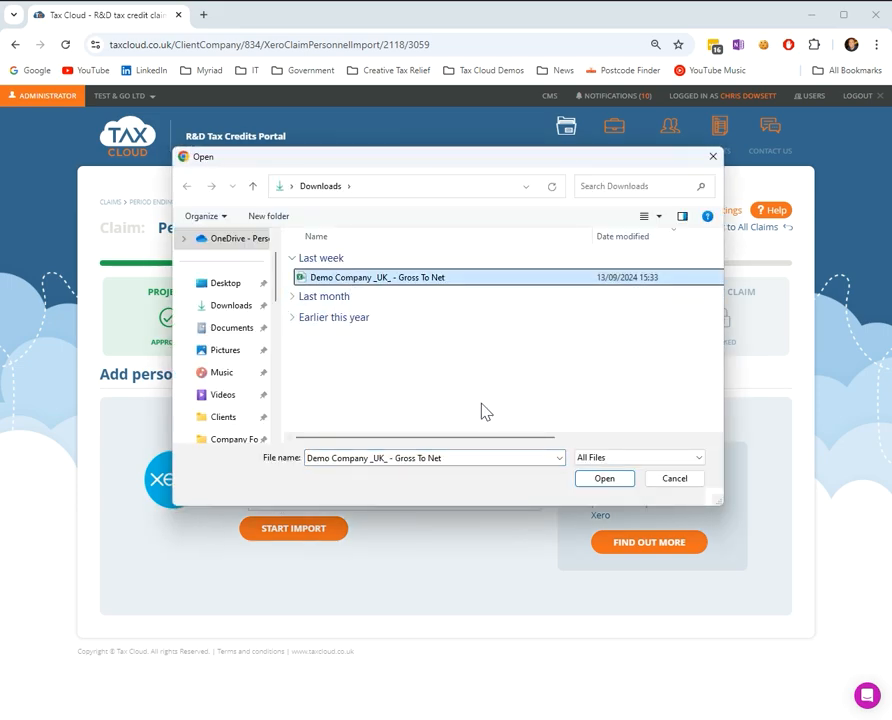
click(604, 479)
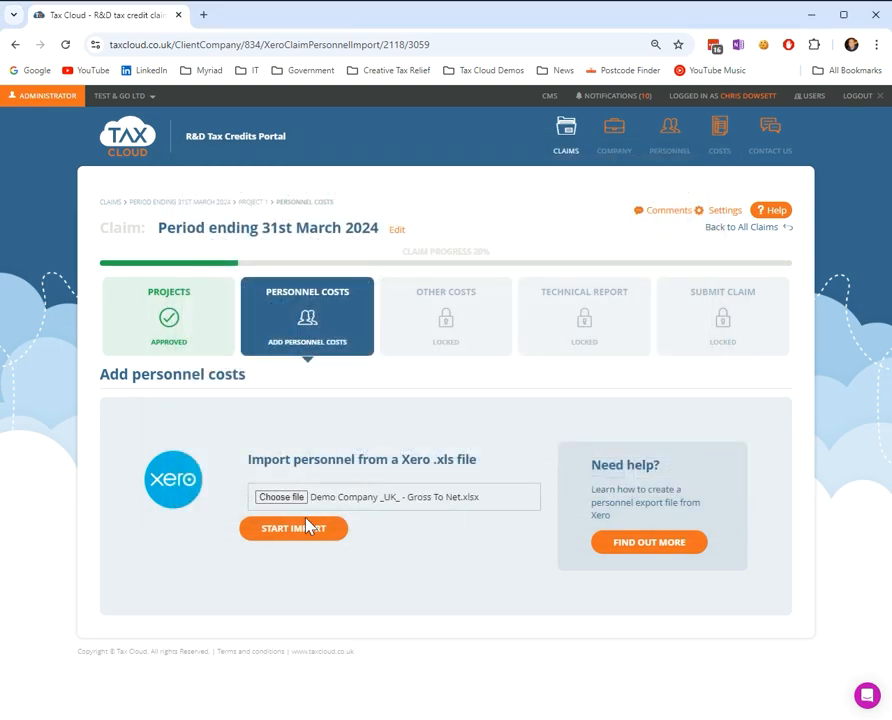
click(299, 535)
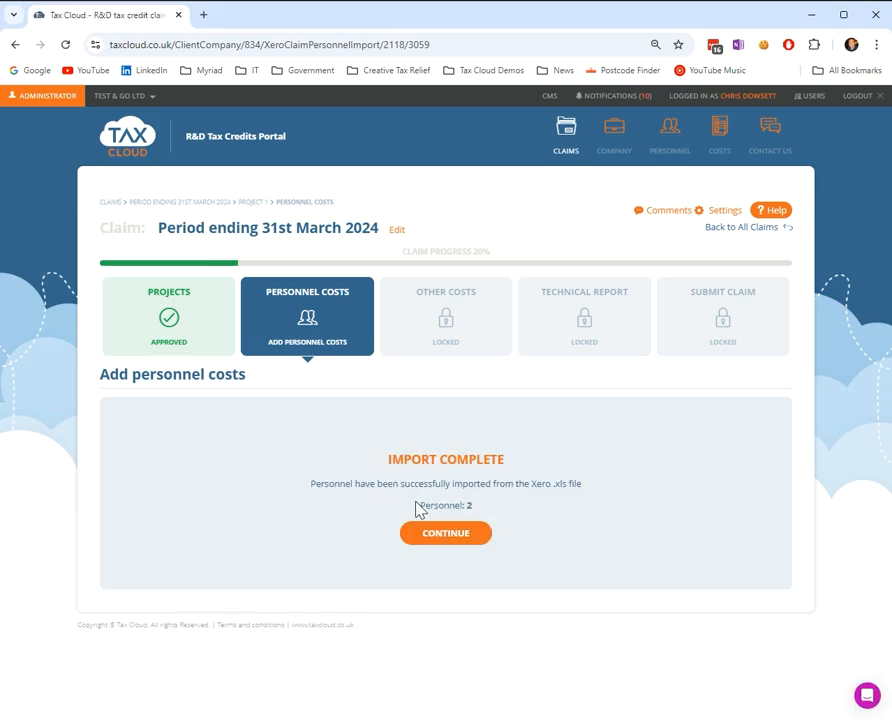
click(441, 545)
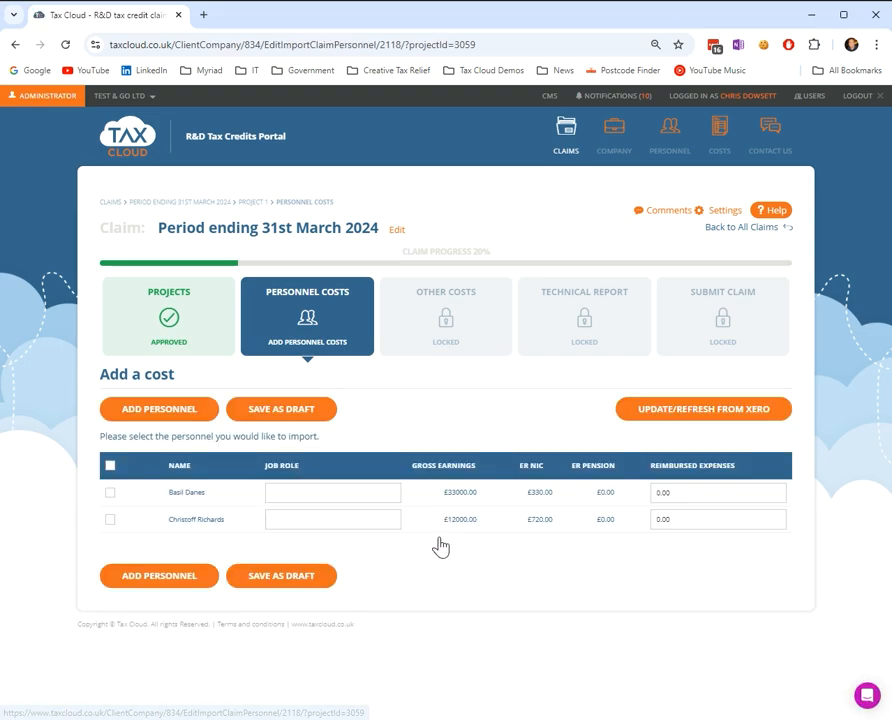
Add both imported employees with job roles R&D Manager and Engineer, setting the R&D Manager's reimbursed expenses to 30.00.
click(110, 492)
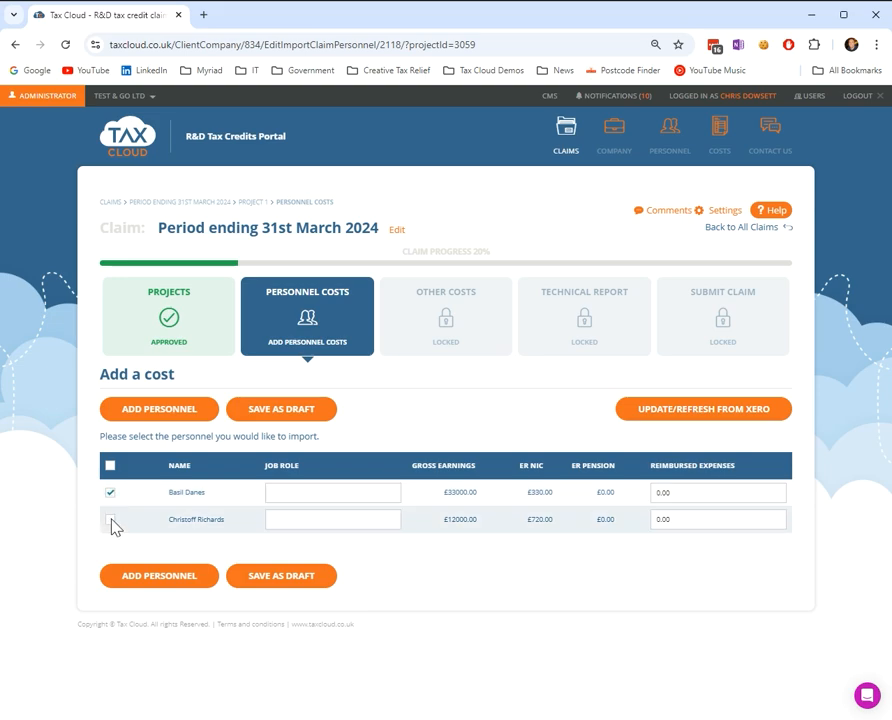
click(110, 519)
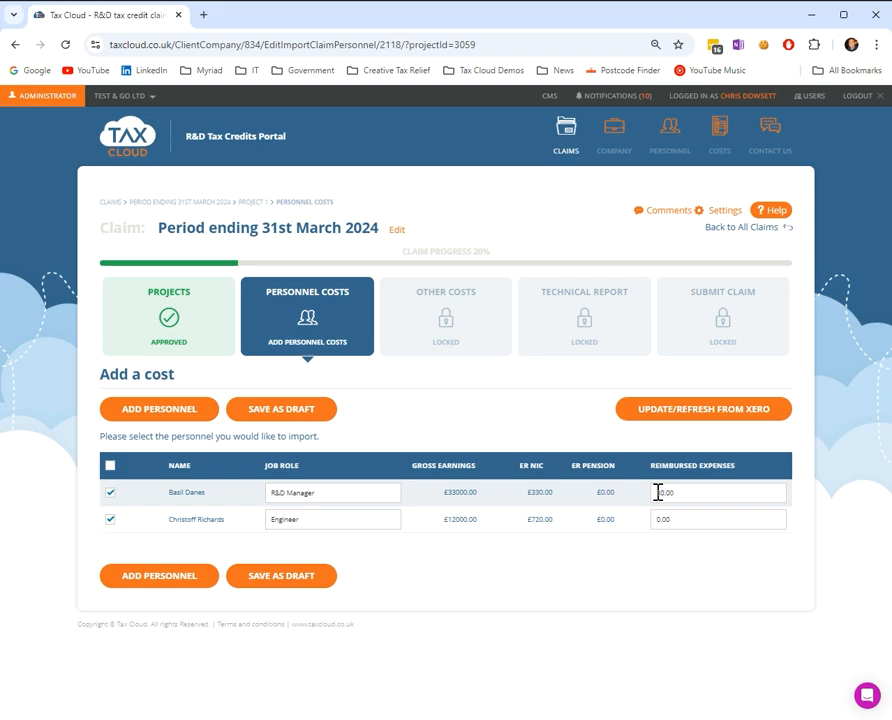
click(658, 492)
text(3)
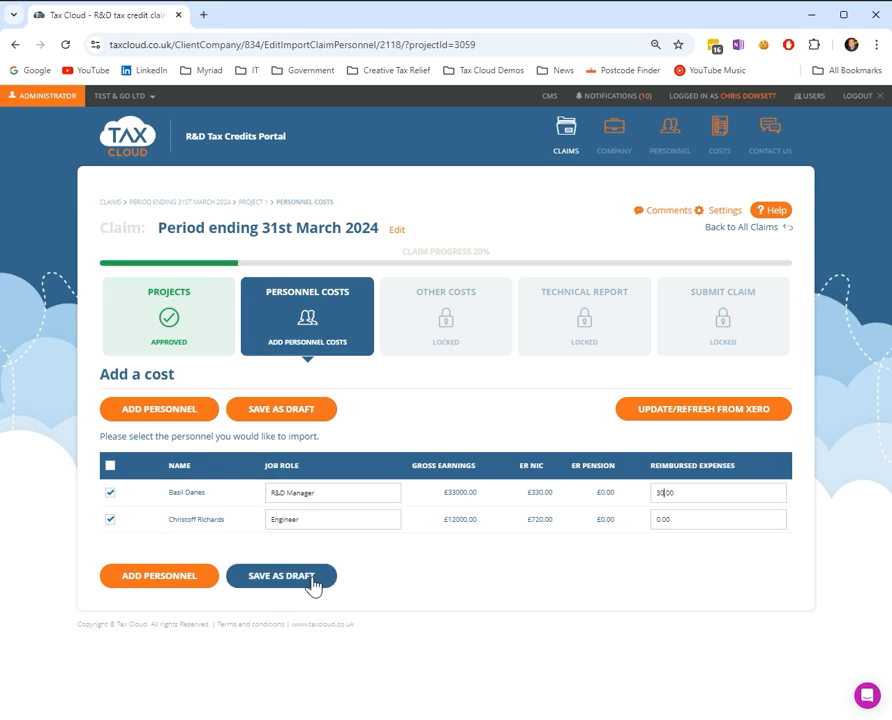
click(145, 586)
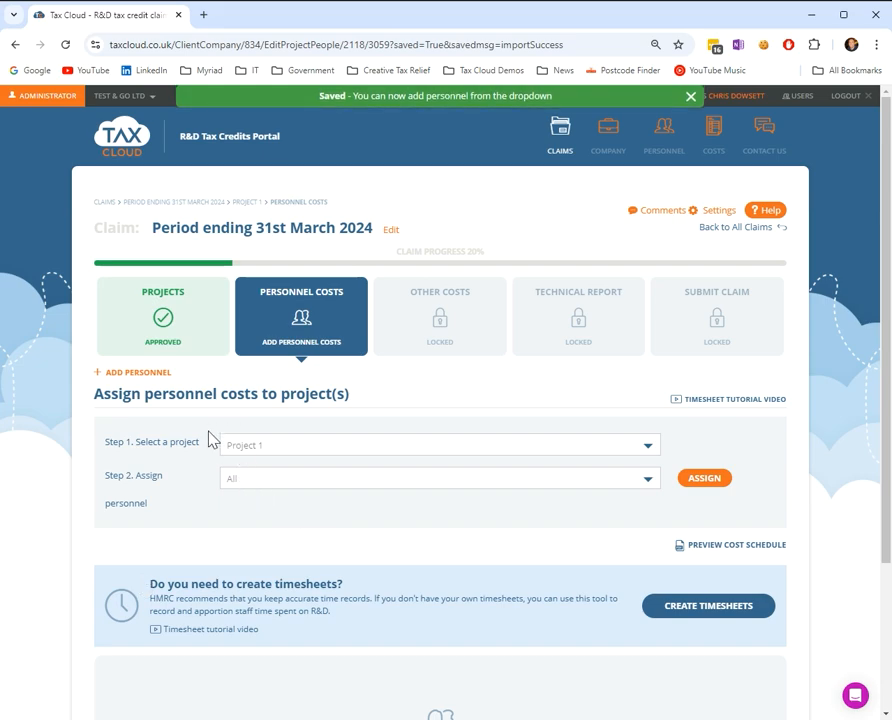
Check which personnel can be assigned to Project 1, and declare that there are no more personnel costs.
click(294, 484)
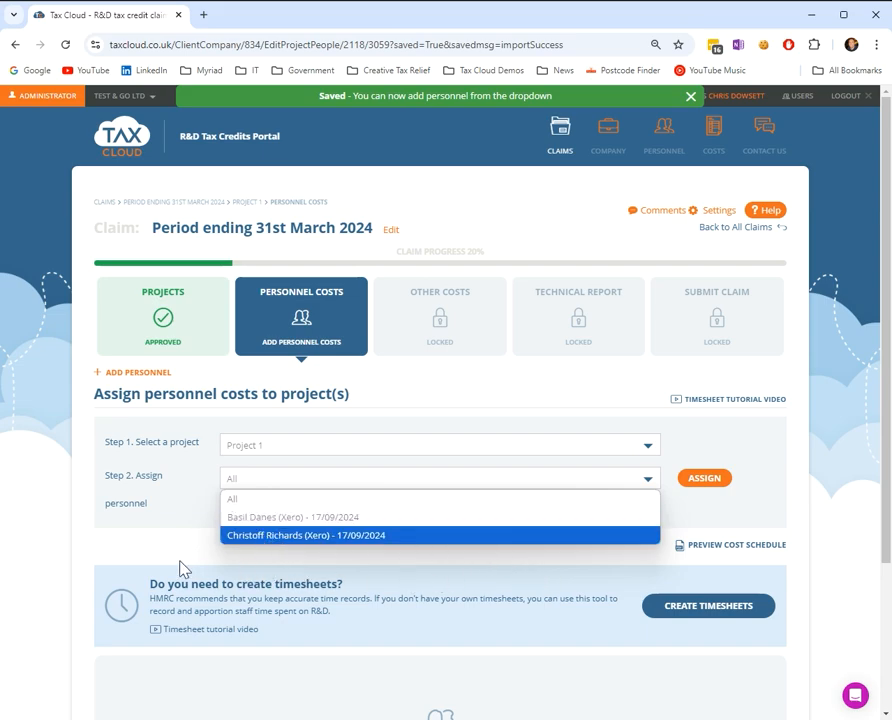
click(80, 558)
scroll(244, 510, down, 2)
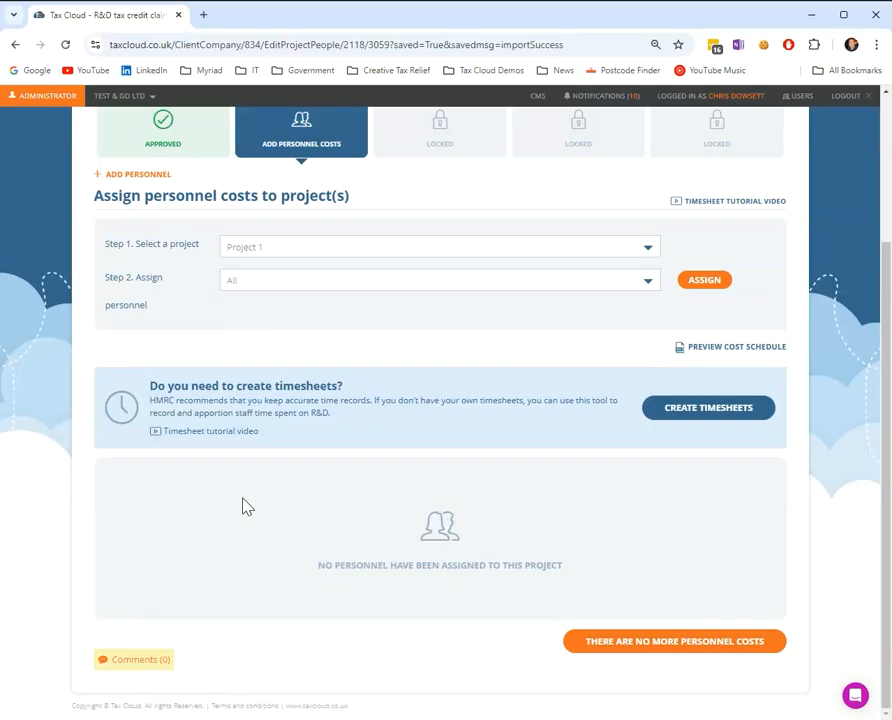
click(622, 646)
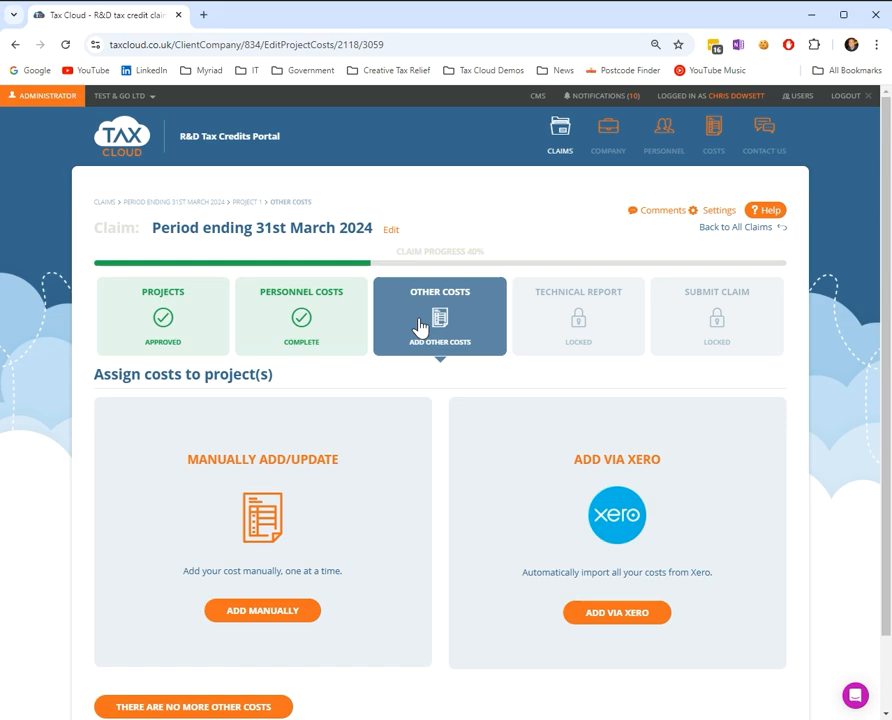
Import the other costs via Xero by allowing Tax Cloud UK access to Demo Company (UK), and continue to the cost selection.
click(621, 626)
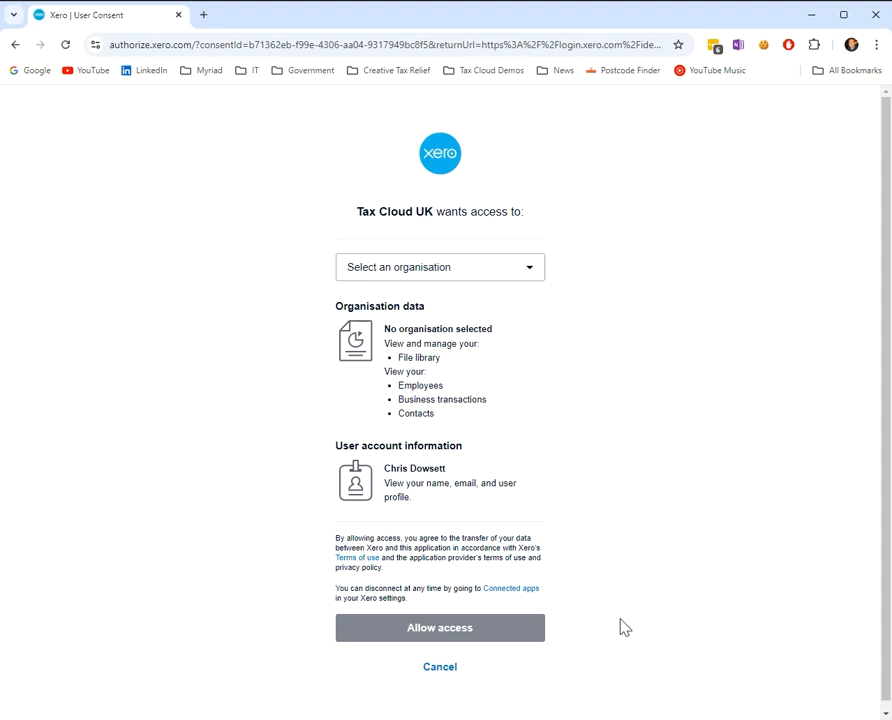
click(508, 270)
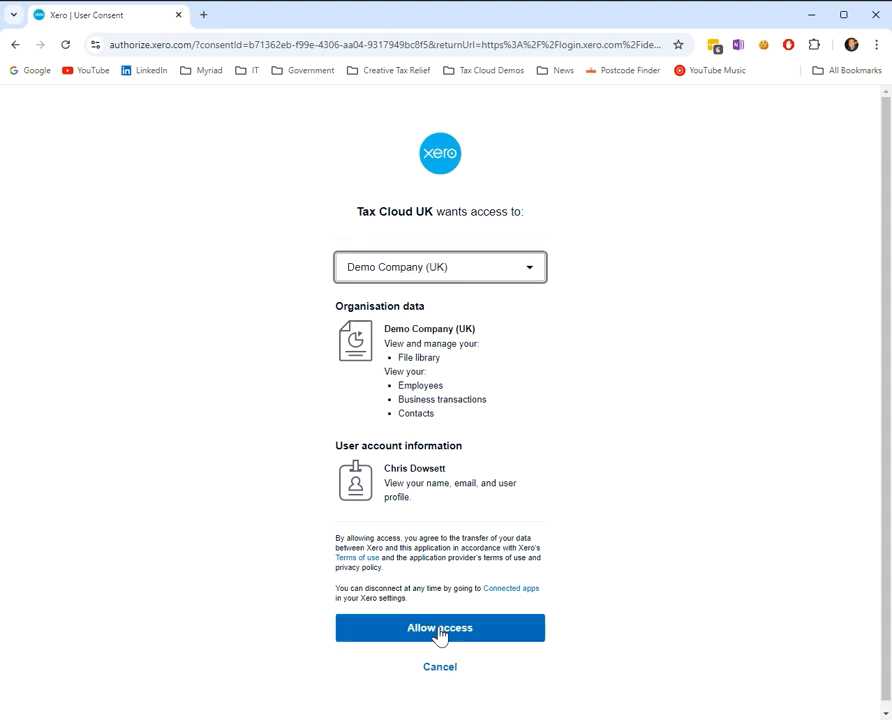
click(440, 632)
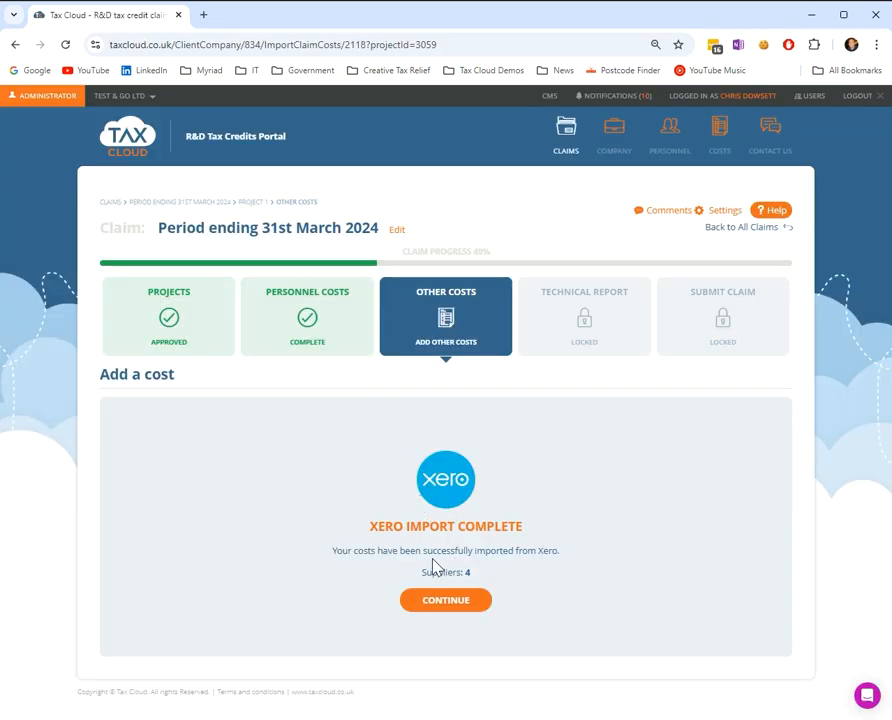
click(451, 608)
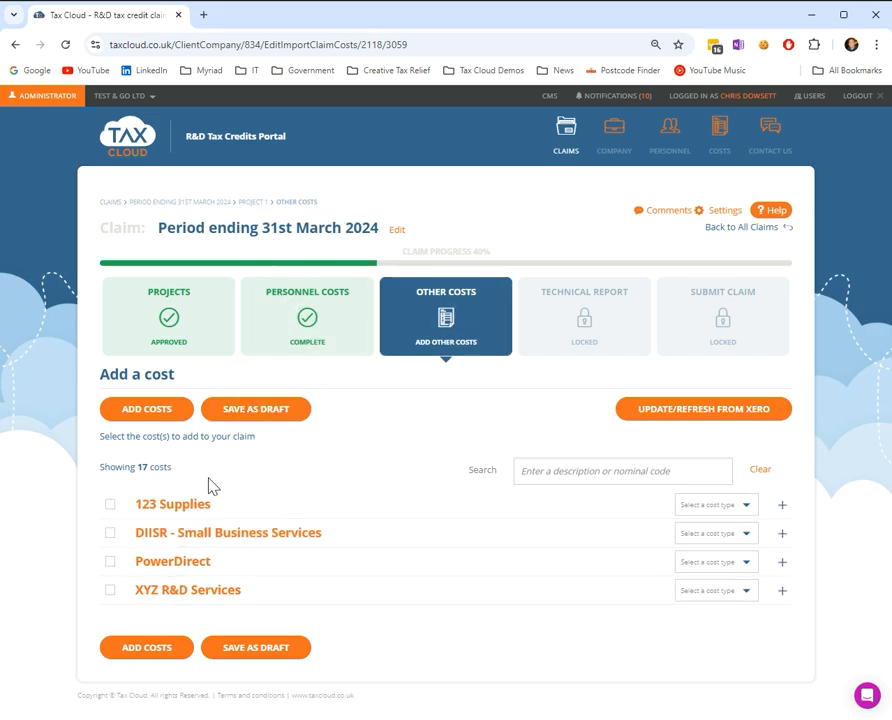
Examine the costs under 123 Supplies, and select all XYZ R&D Services costs with Sub-contractors as their cost type.
click(784, 508)
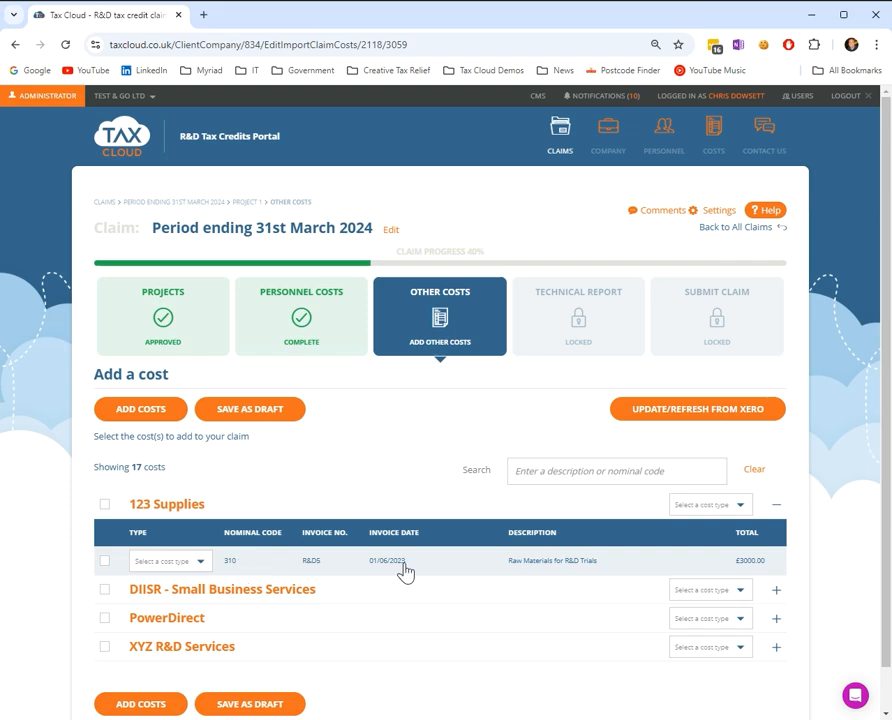
click(777, 508)
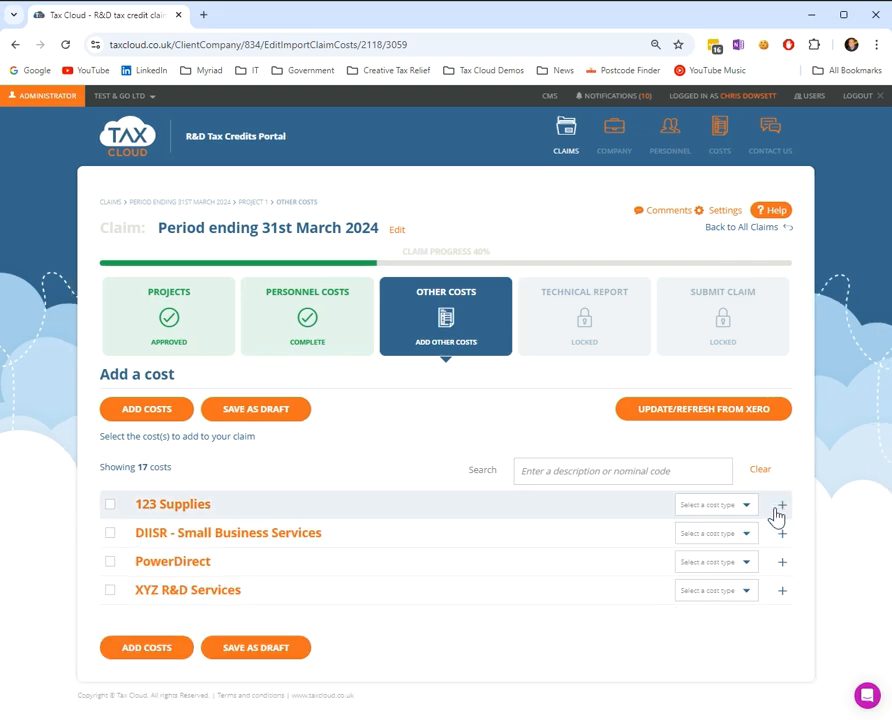
click(783, 591)
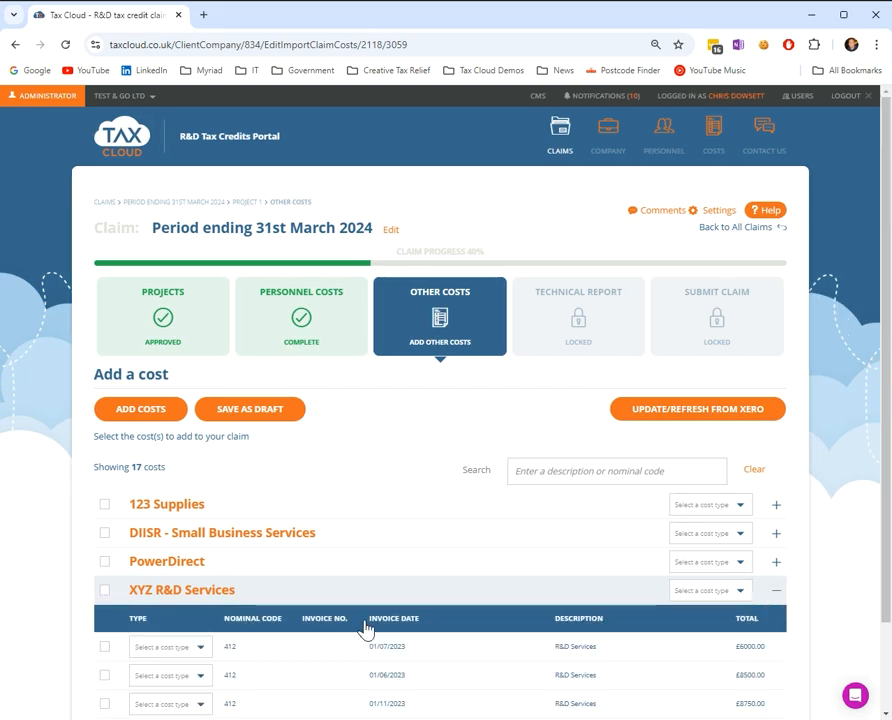
scroll(360, 610, down, 1)
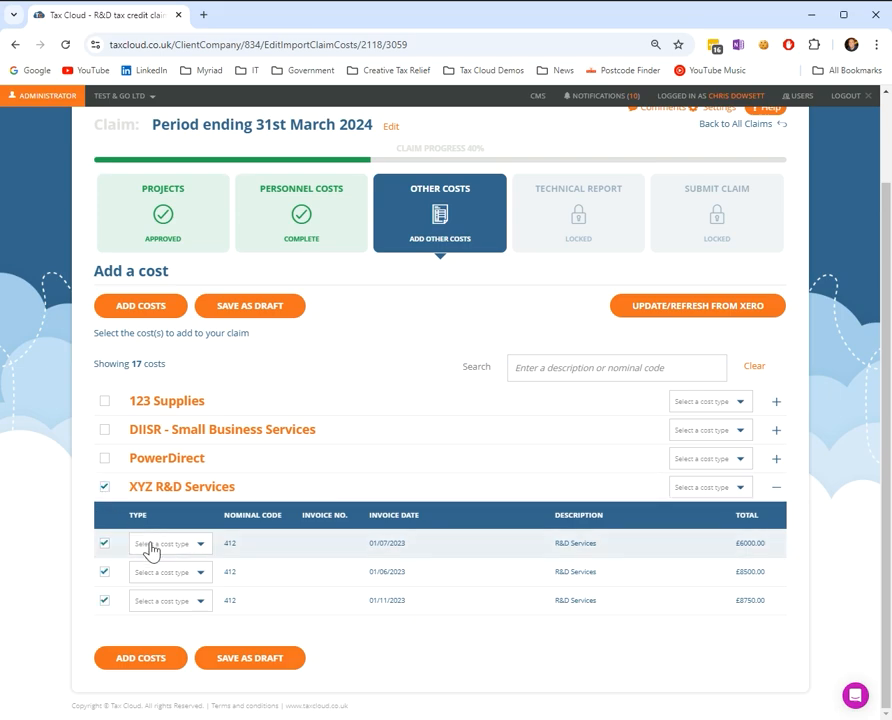
click(105, 487)
click(104, 544)
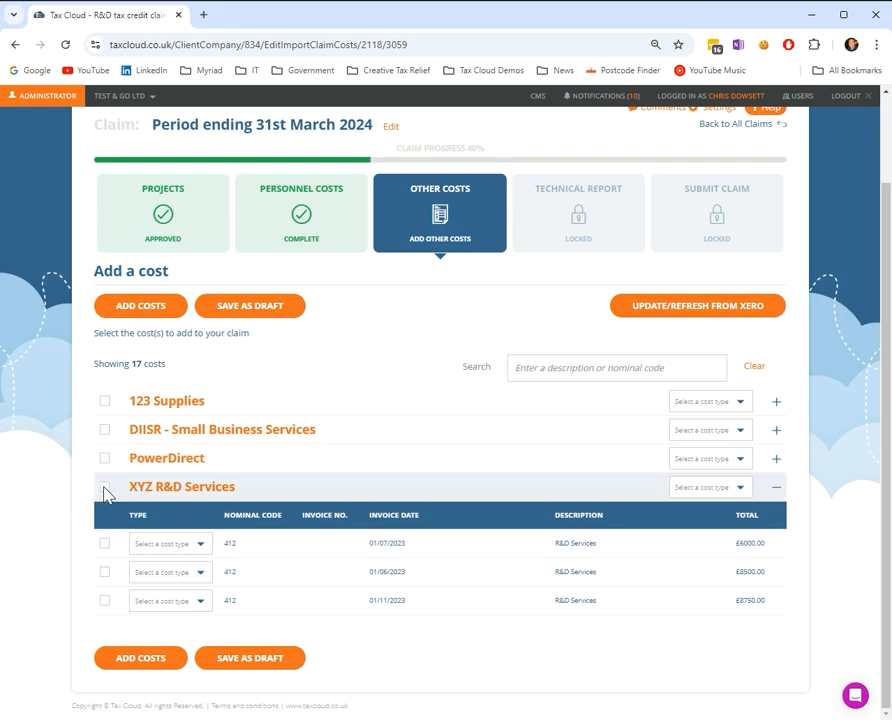
click(738, 492)
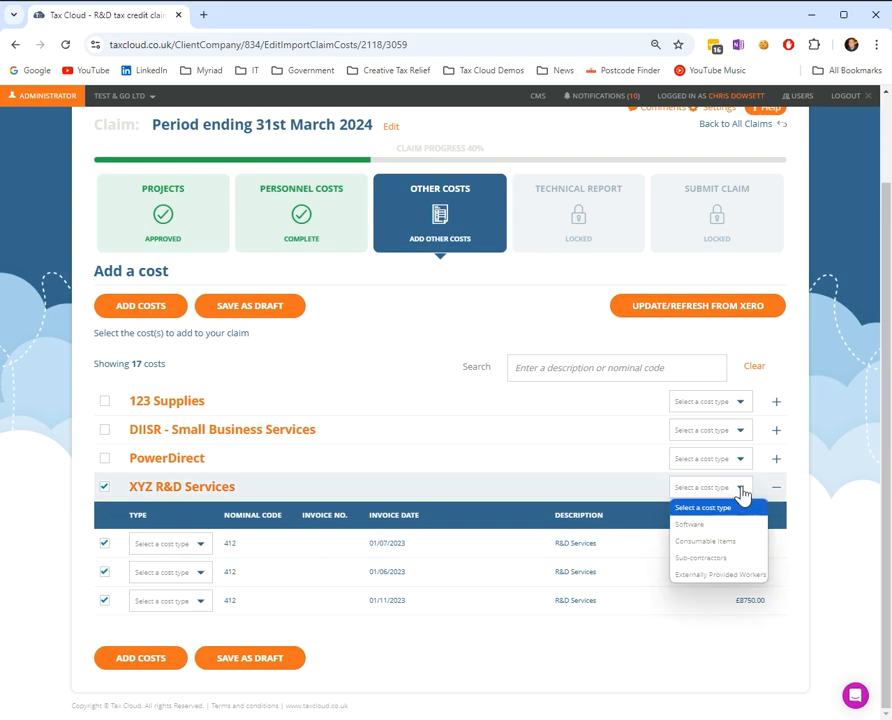
click(708, 562)
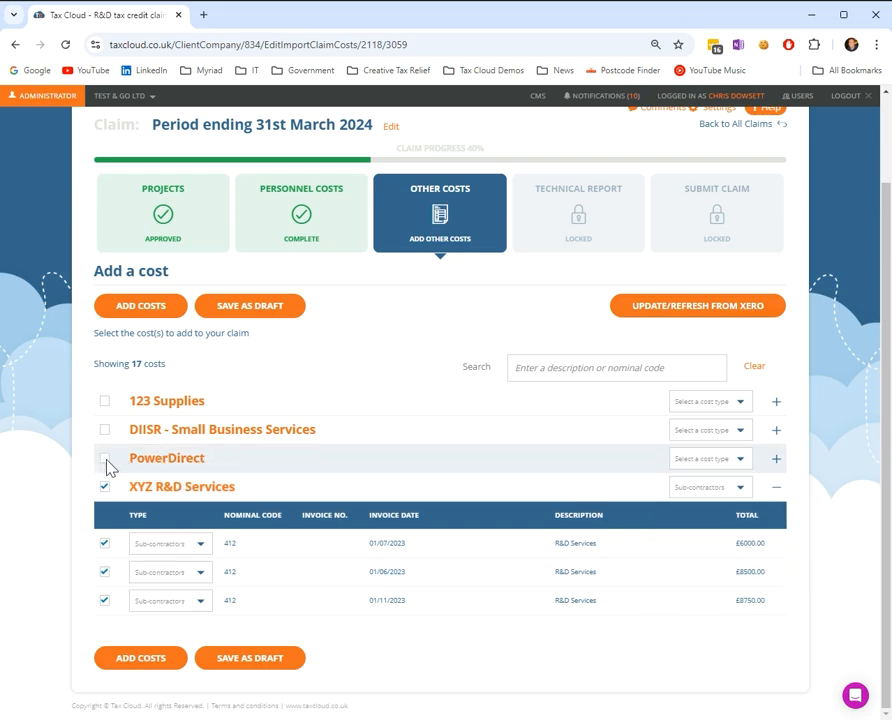
Select all PowerDirect monthly electricity costs and set their cost type to Consumable Items.
click(776, 459)
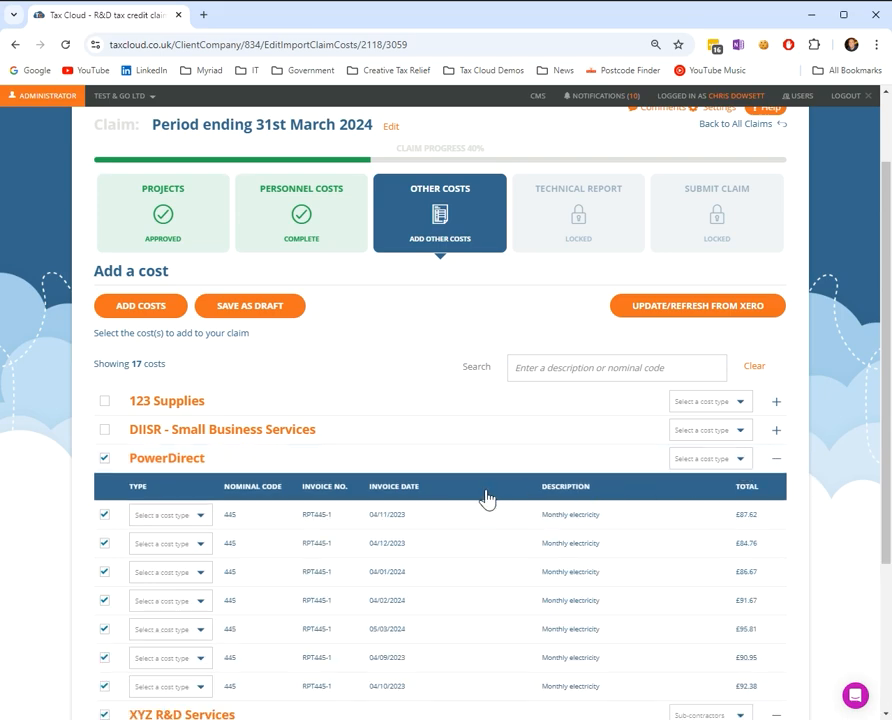
scroll(480, 510, down, 2)
scroll(474, 515, down, 1)
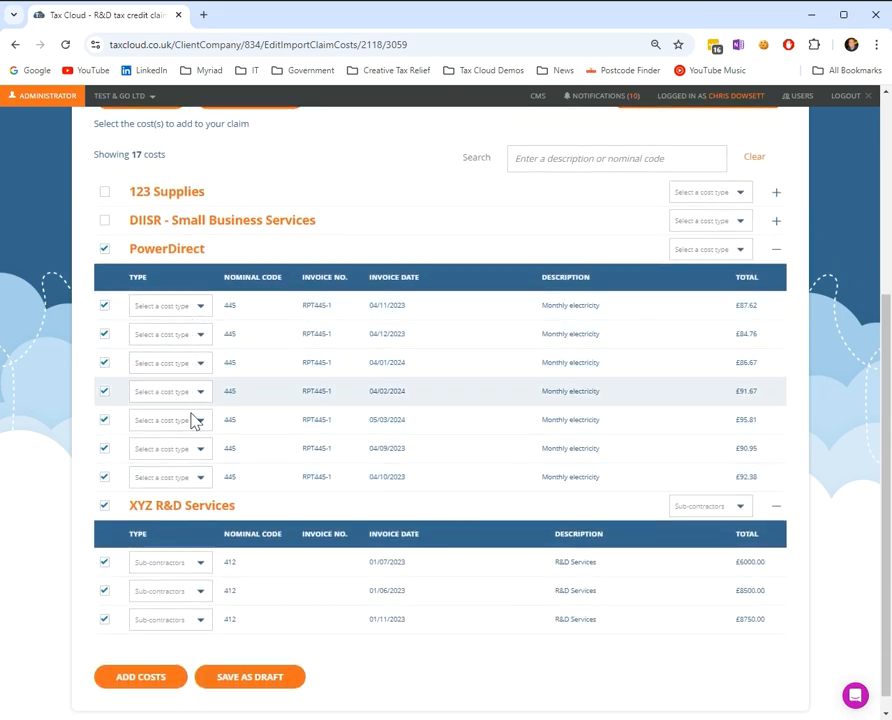
click(740, 250)
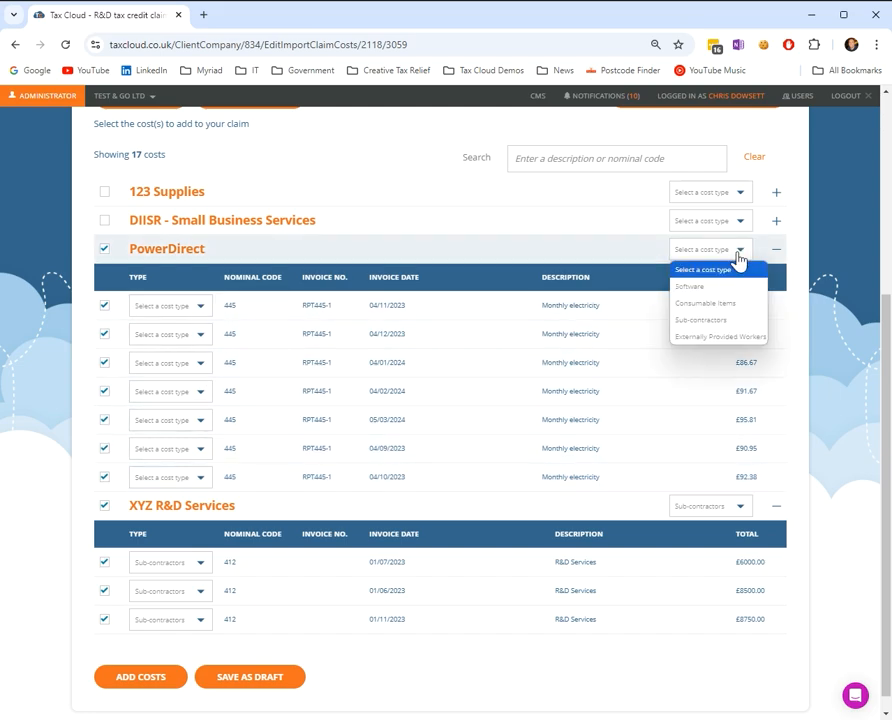
click(709, 304)
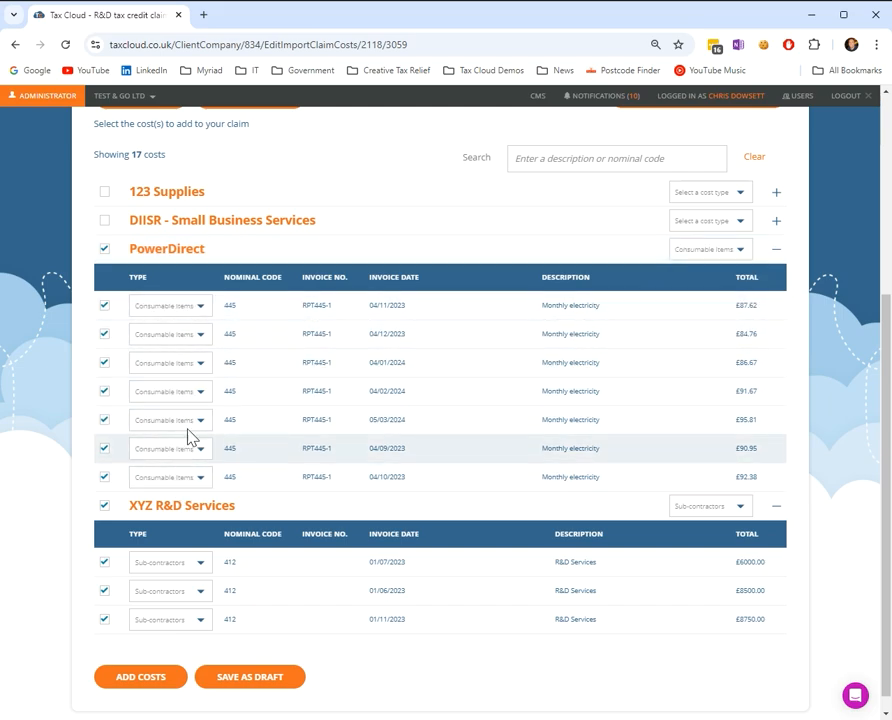
Select the Raw Materials for R&D Trials cost under 123 Supplies and set its cost type to Consumable Items.
scroll(210, 298, up, 2)
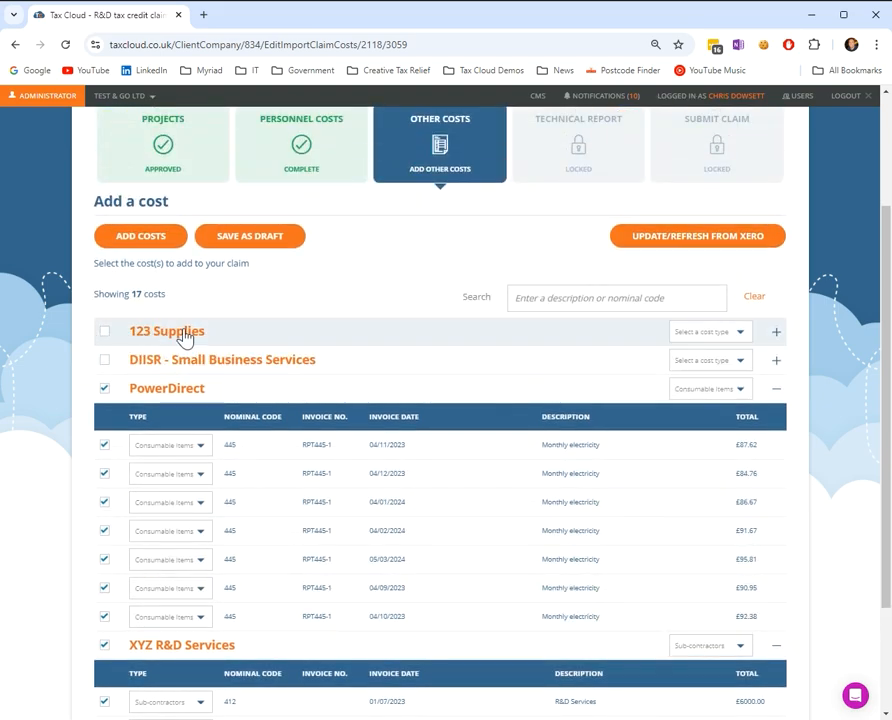
click(776, 333)
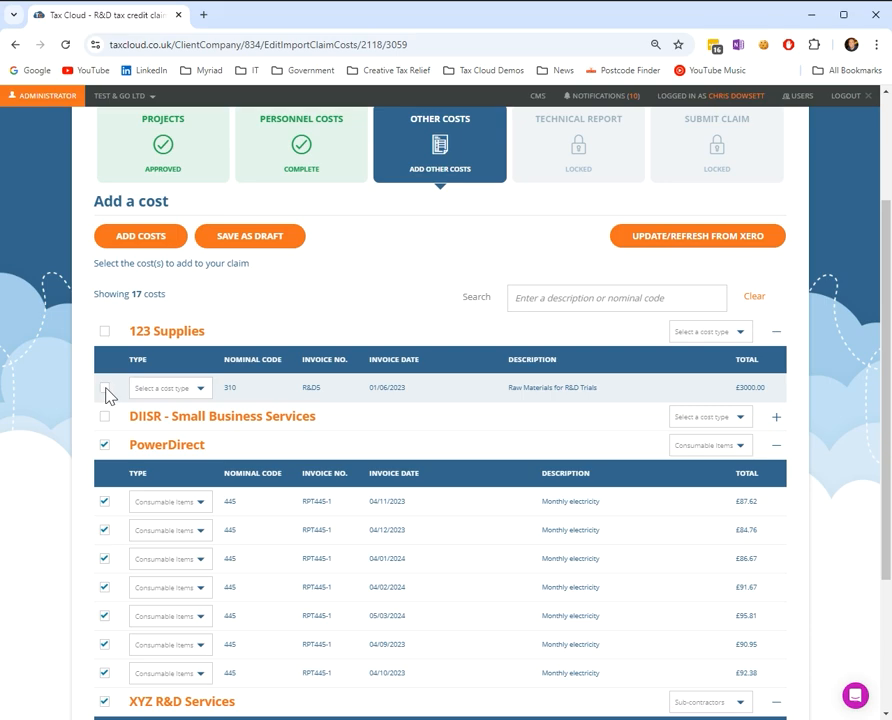
click(199, 391)
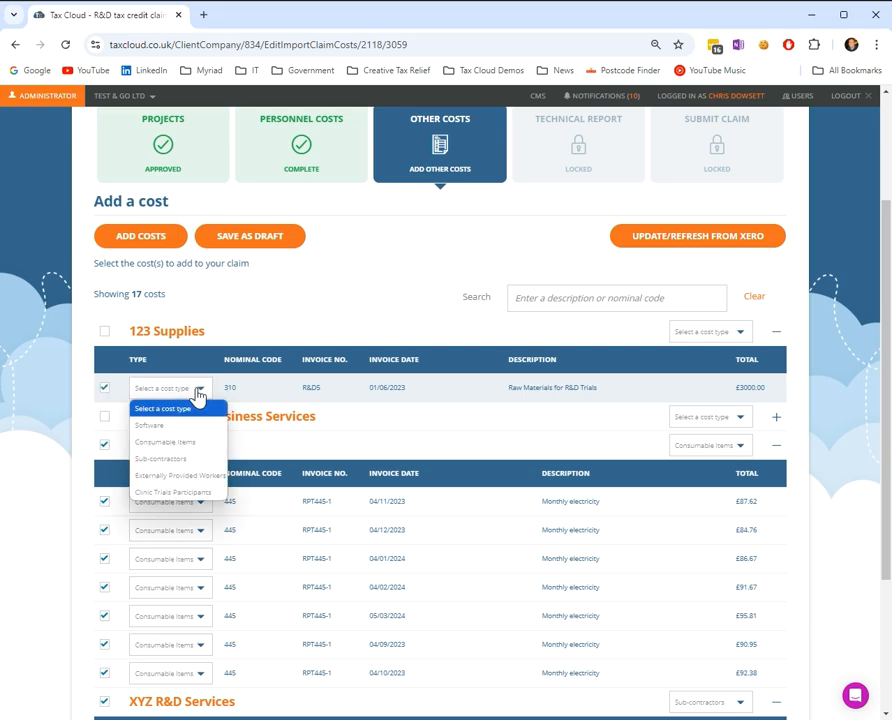
click(181, 443)
Add the selected costs to the claim, and check which of them can be assigned to Project 1.
scroll(229, 424, down, 1)
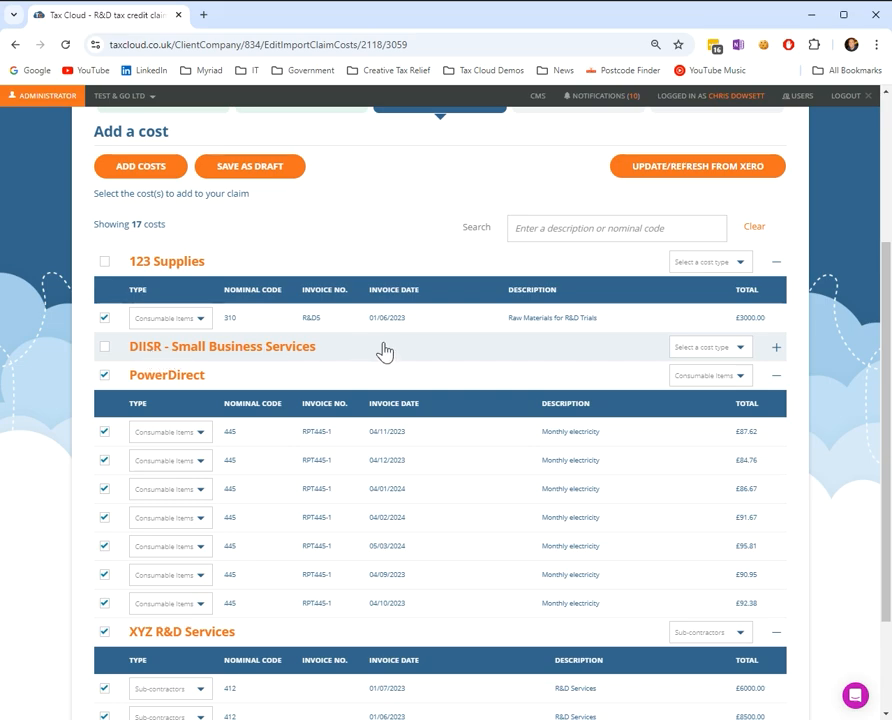
scroll(385, 350, down, 2)
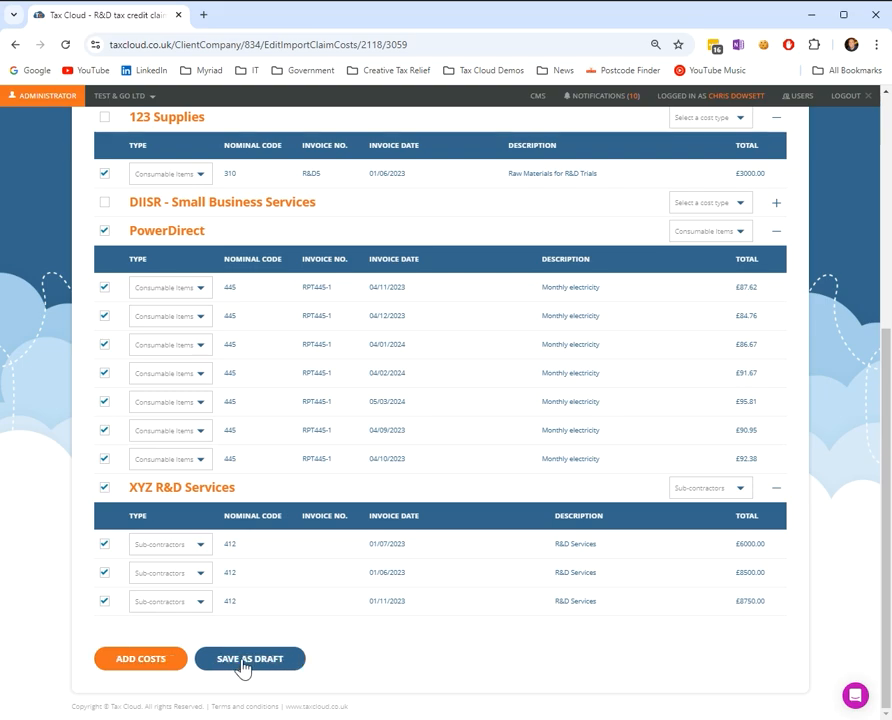
click(132, 667)
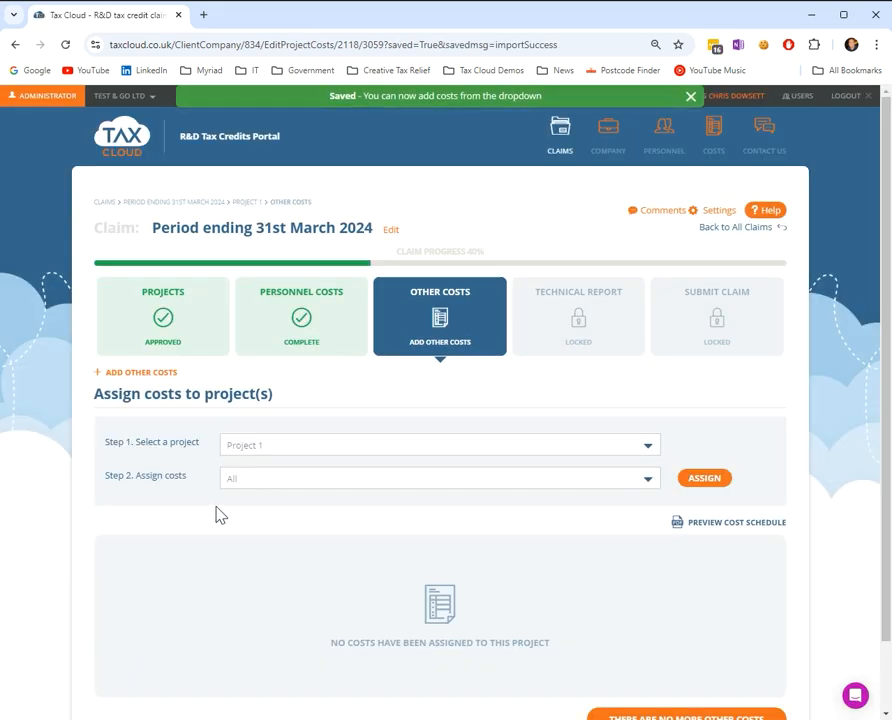
click(278, 481)
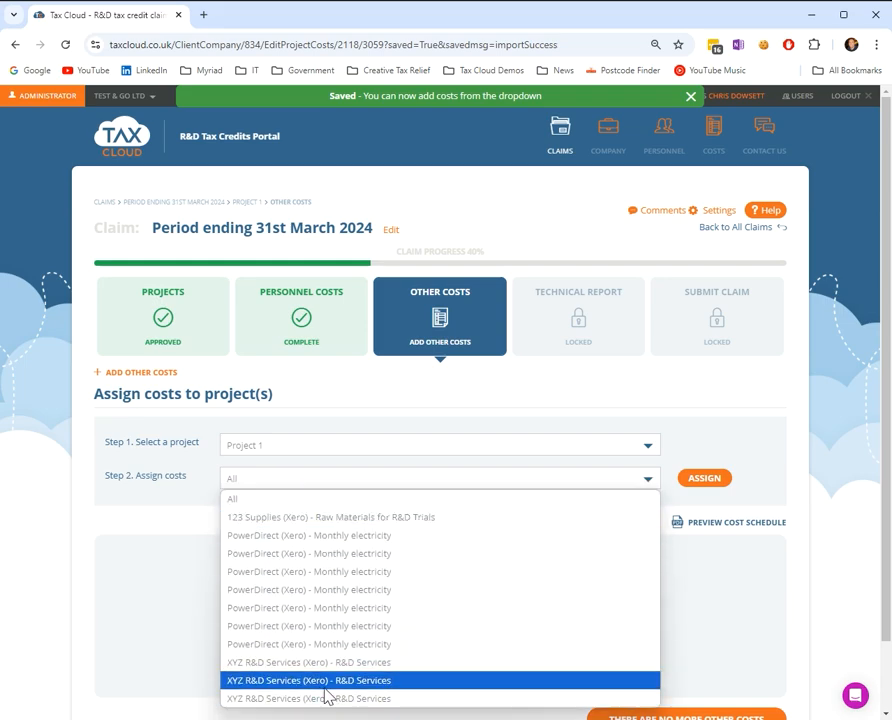
click(507, 418)
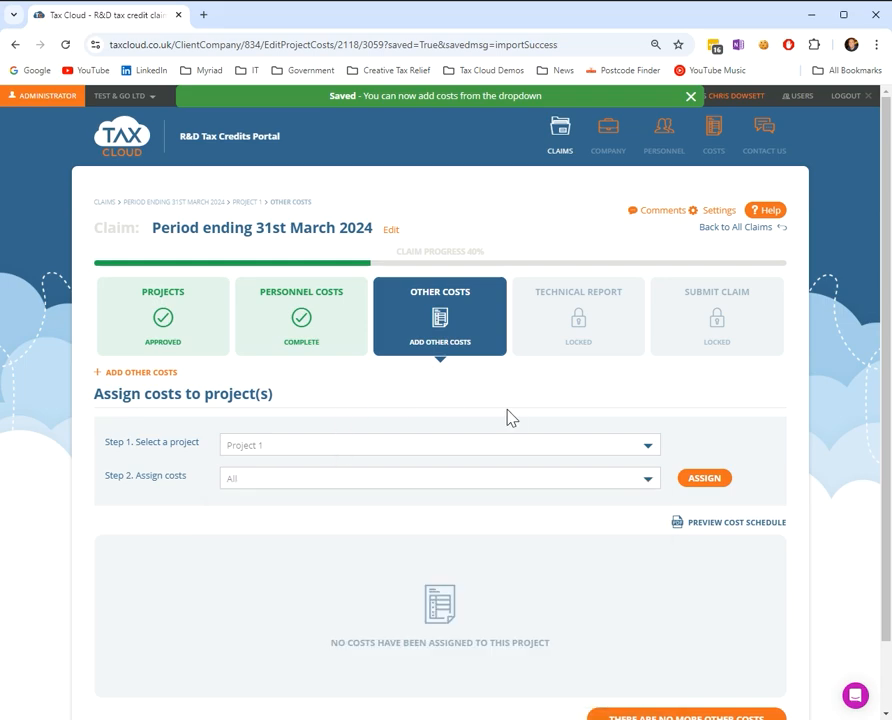